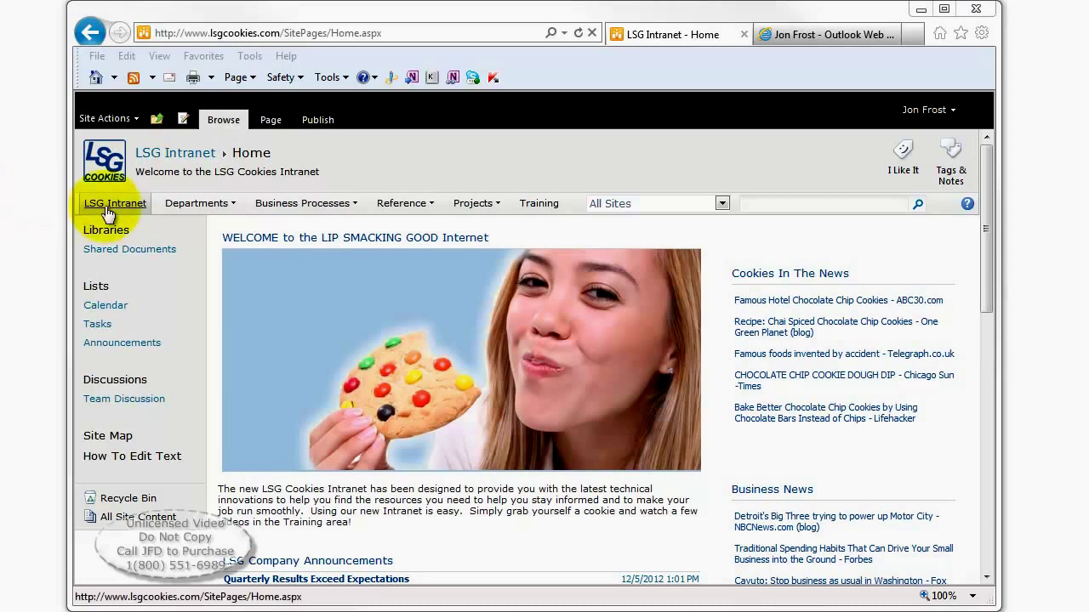
# Step: Go to the Training subsite from the top navigation bar
pyautogui.click(531, 206)
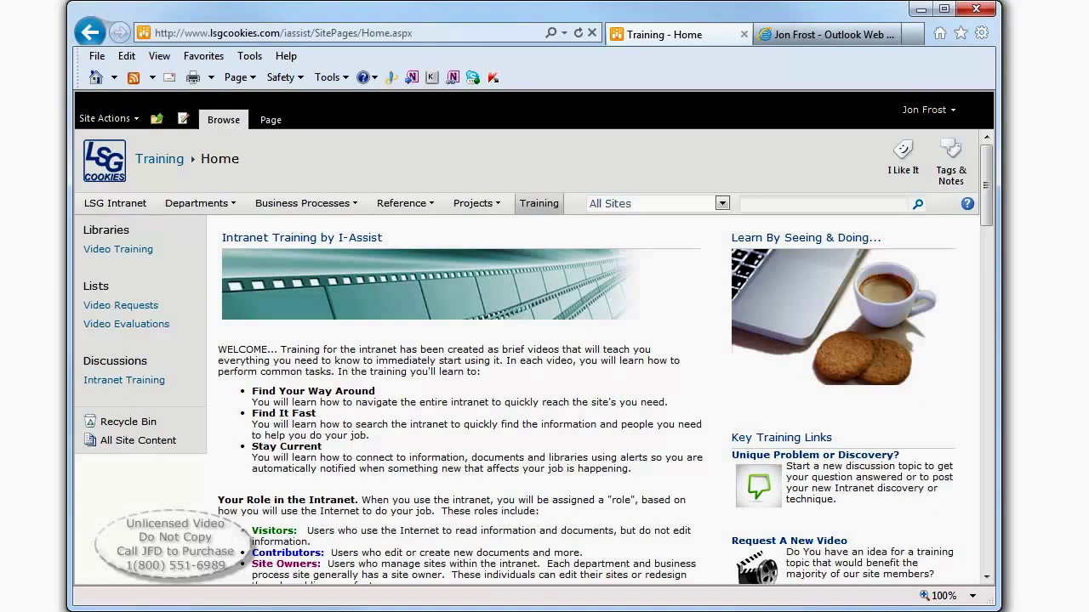
pyautogui.moveTo(987, 194)
pyautogui.mouseDown()
pyautogui.moveTo(976, 283)
pyautogui.moveTo(982, 459)
pyautogui.mouseUp()
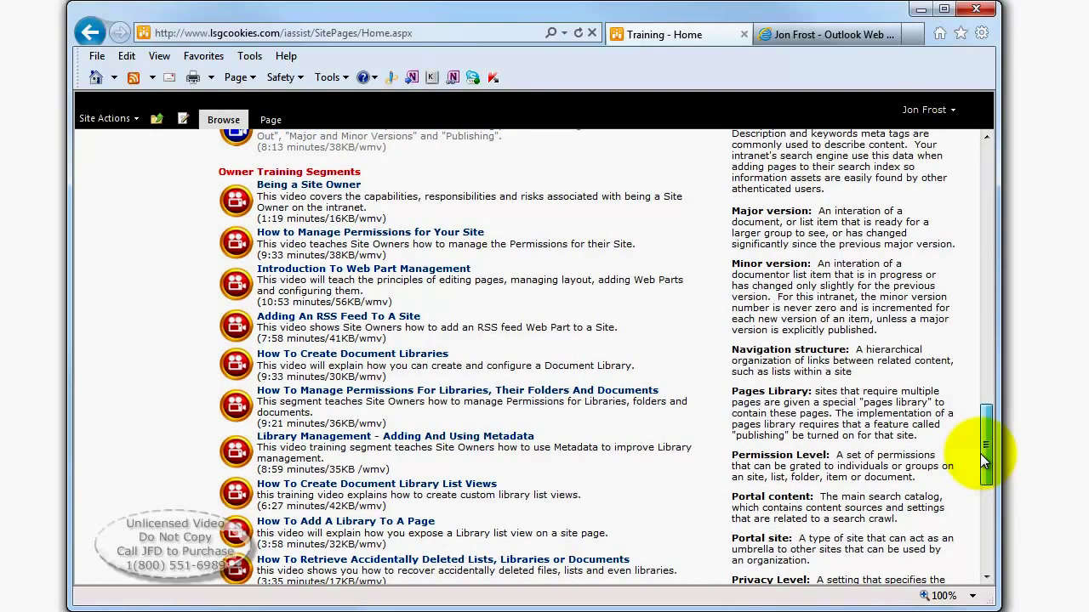
pyautogui.moveTo(982, 459); pyautogui.dragTo(986, 188)
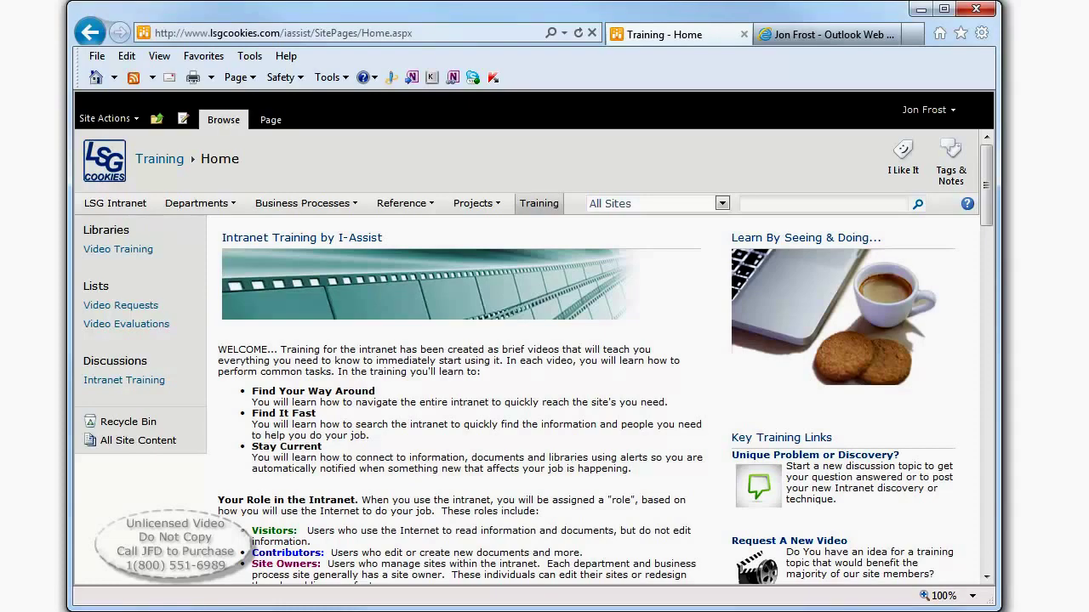
pyautogui.moveTo(986, 217); pyautogui.dragTo(973, 344)
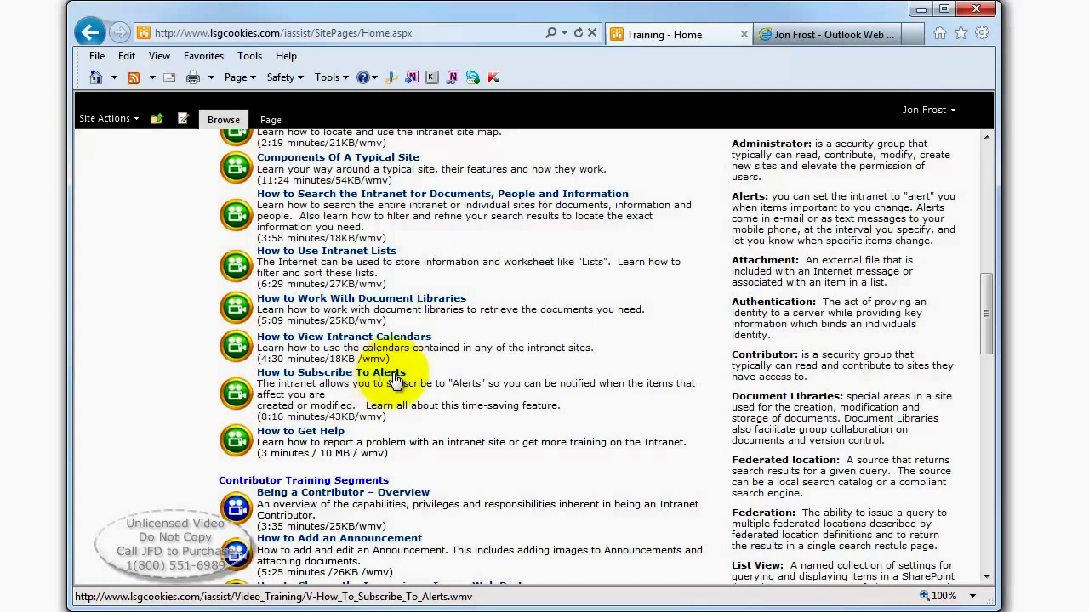
pyautogui.moveTo(991, 339); pyautogui.dragTo(989, 217)
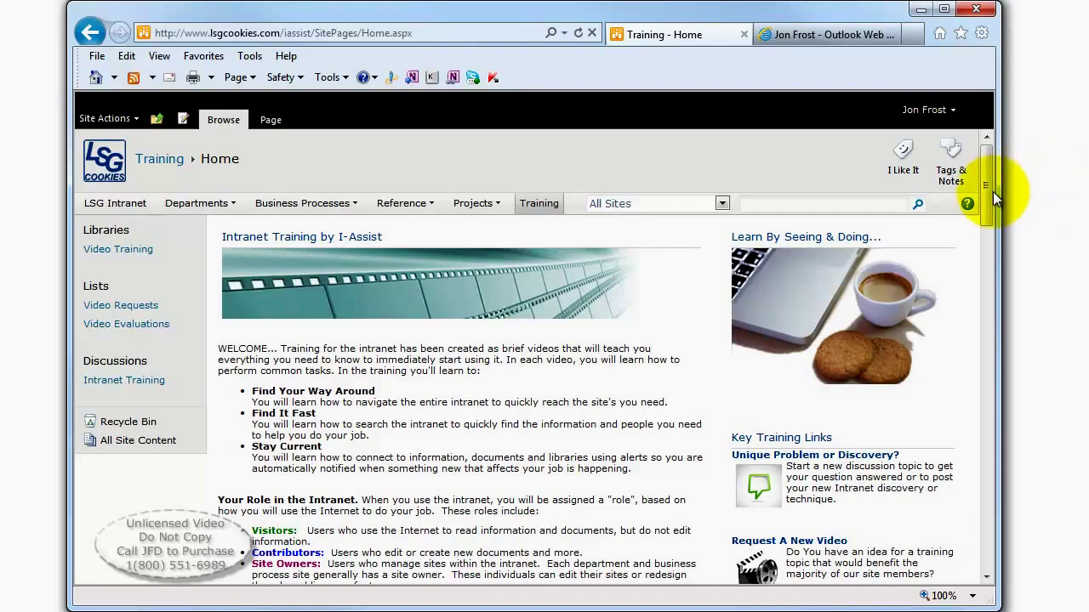
pyautogui.moveTo(987, 196); pyautogui.dragTo(972, 365)
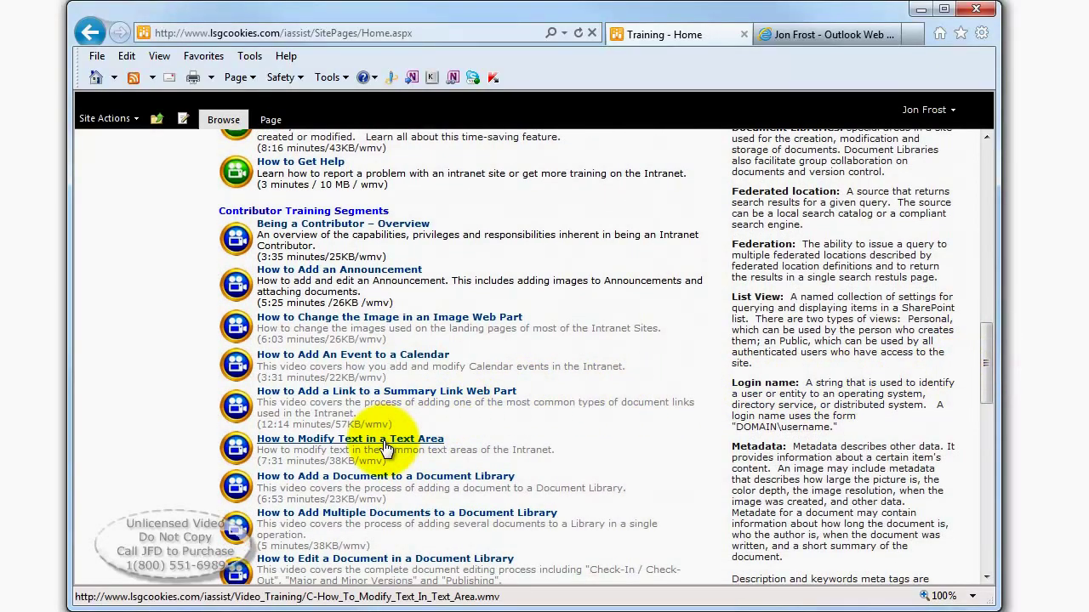
pyautogui.moveTo(983, 393); pyautogui.dragTo(1000, 201)
pyautogui.click(720, 206)
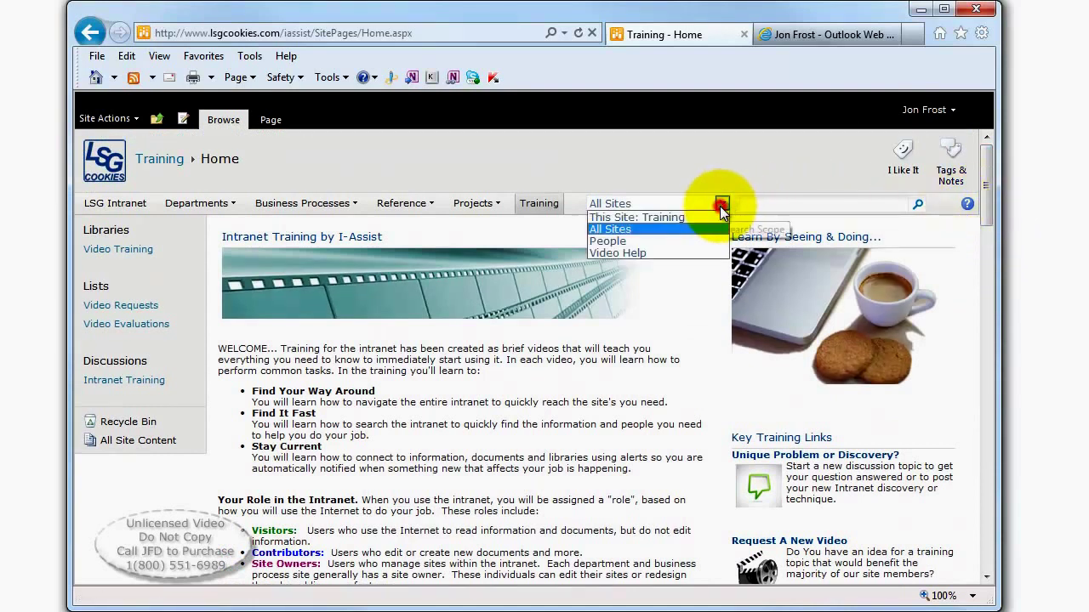
pyautogui.click(675, 253)
pyautogui.click(761, 204)
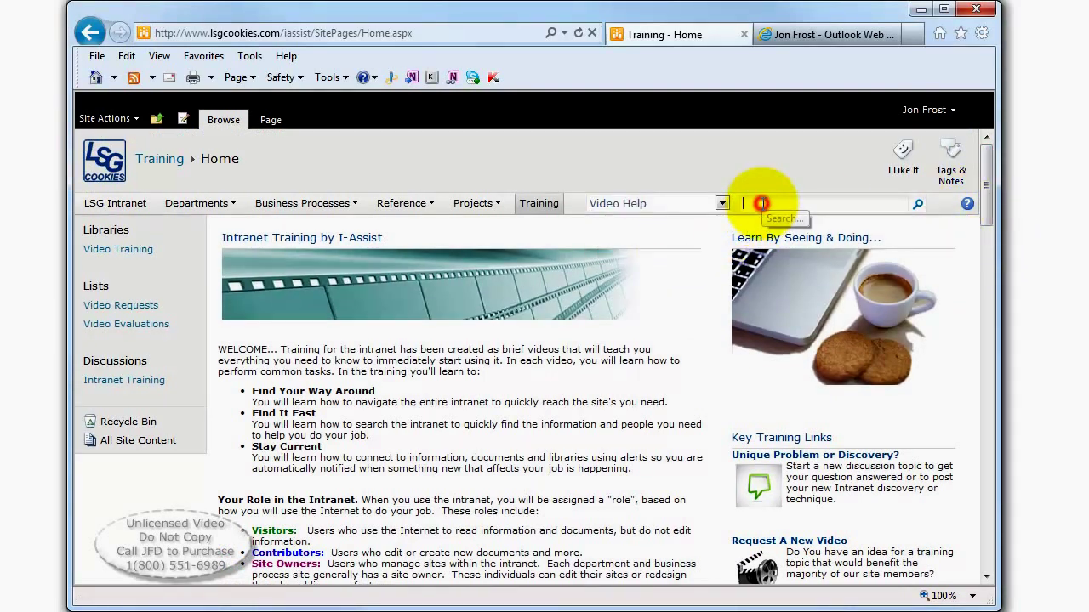
pyautogui.write('aler')
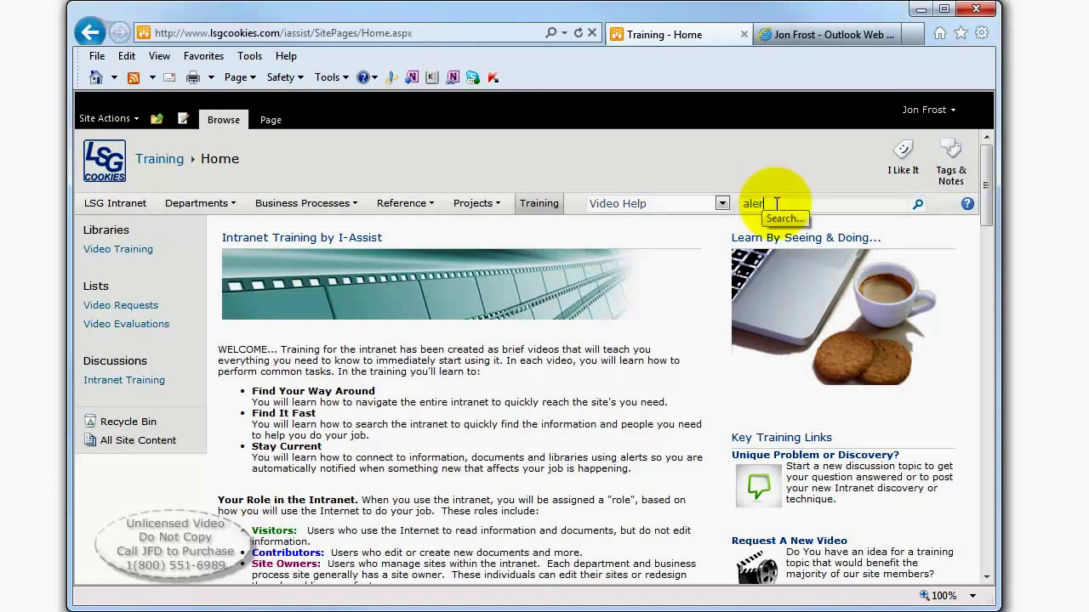
pyautogui.write('t')
pyautogui.press('Return')
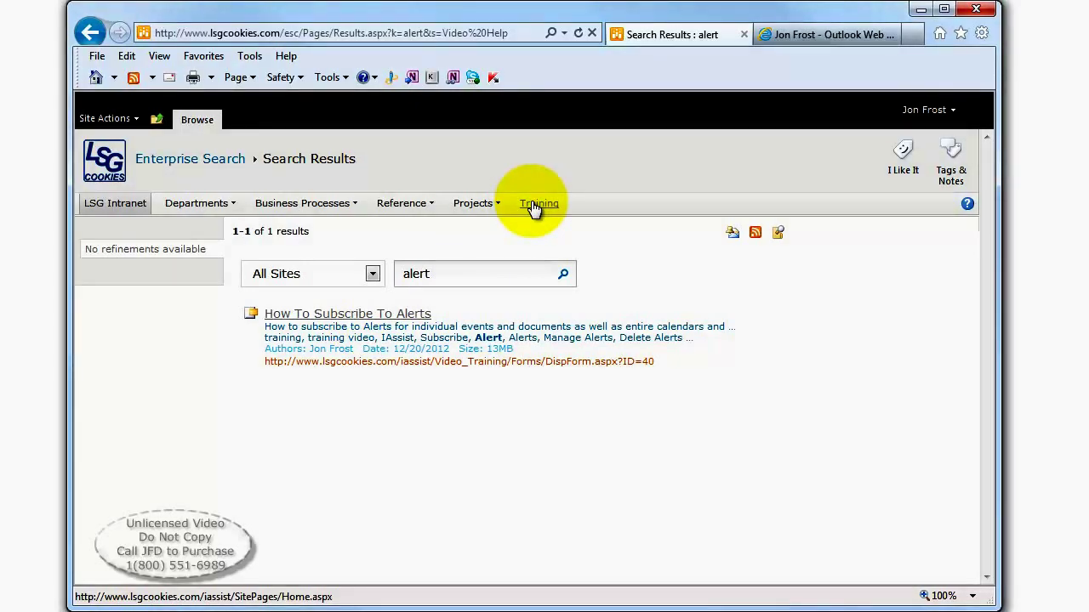
pyautogui.click(533, 206)
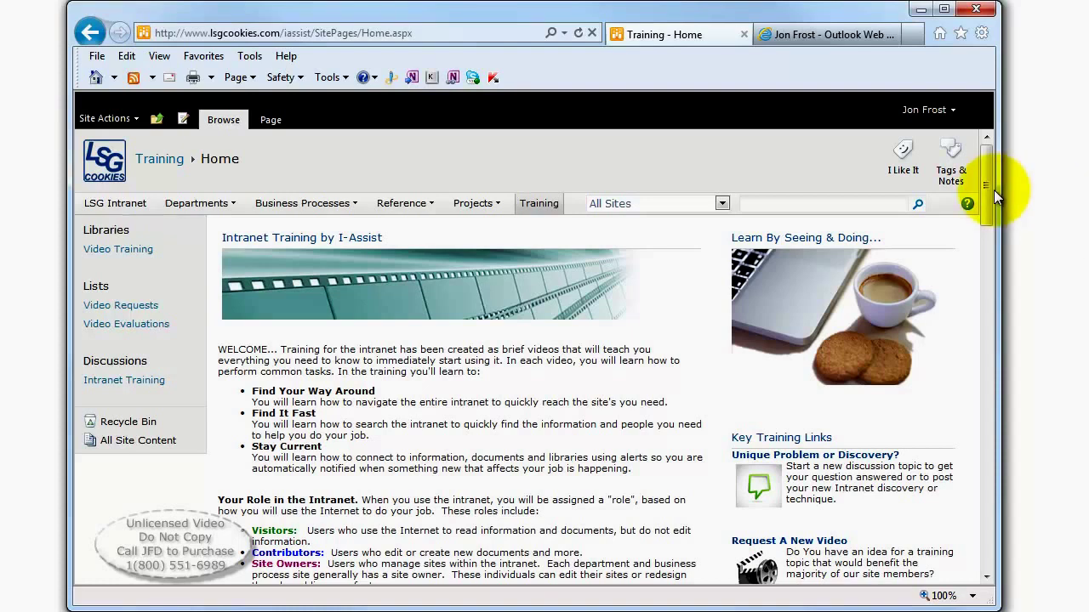
pyautogui.moveTo(985, 193); pyautogui.dragTo(987, 241)
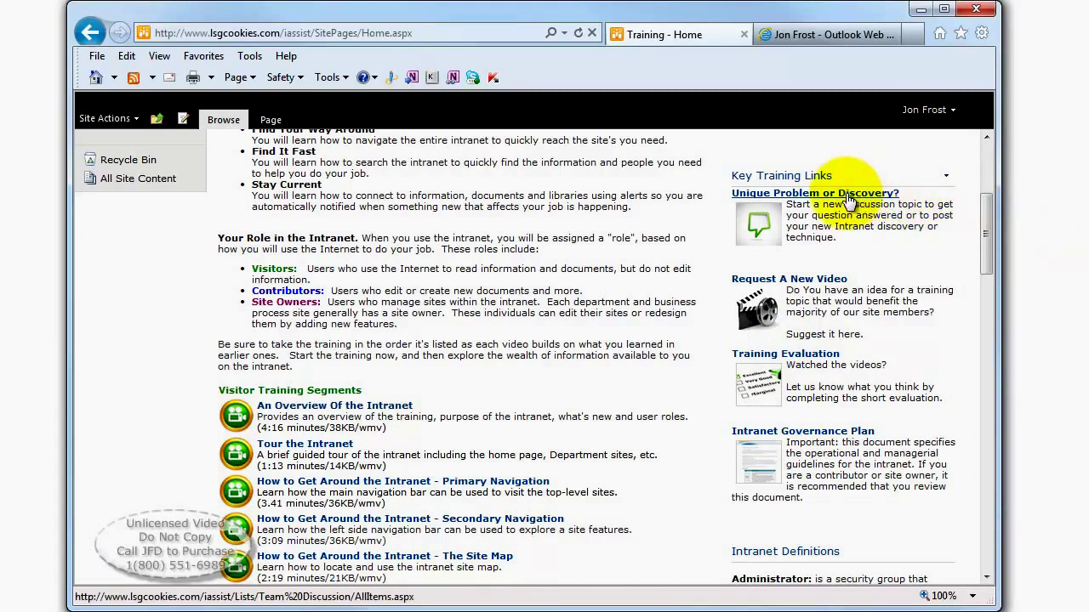
pyautogui.click(849, 196)
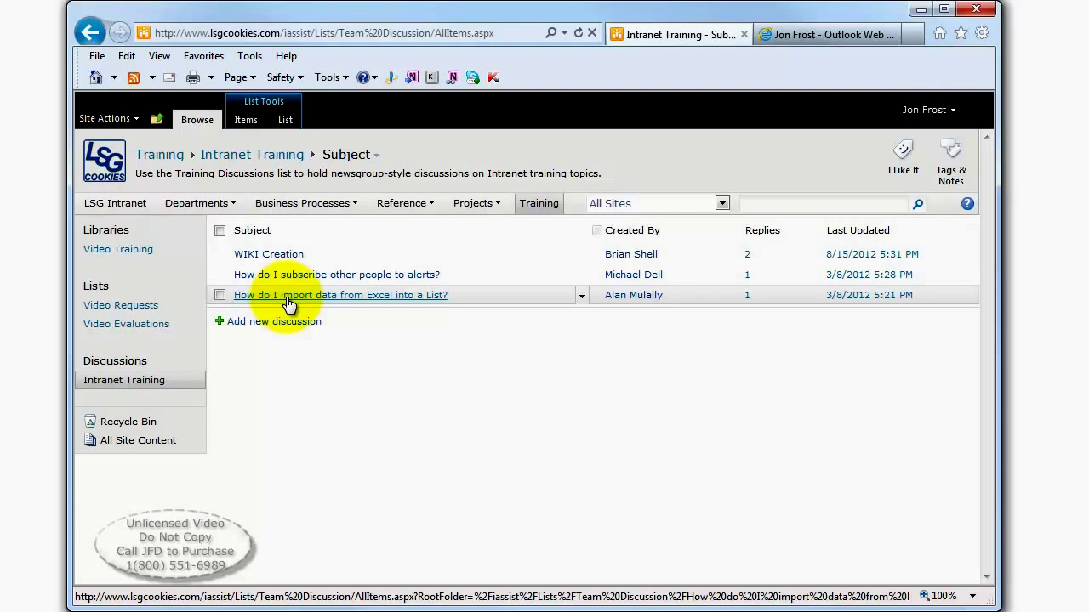
pyautogui.click(85, 34)
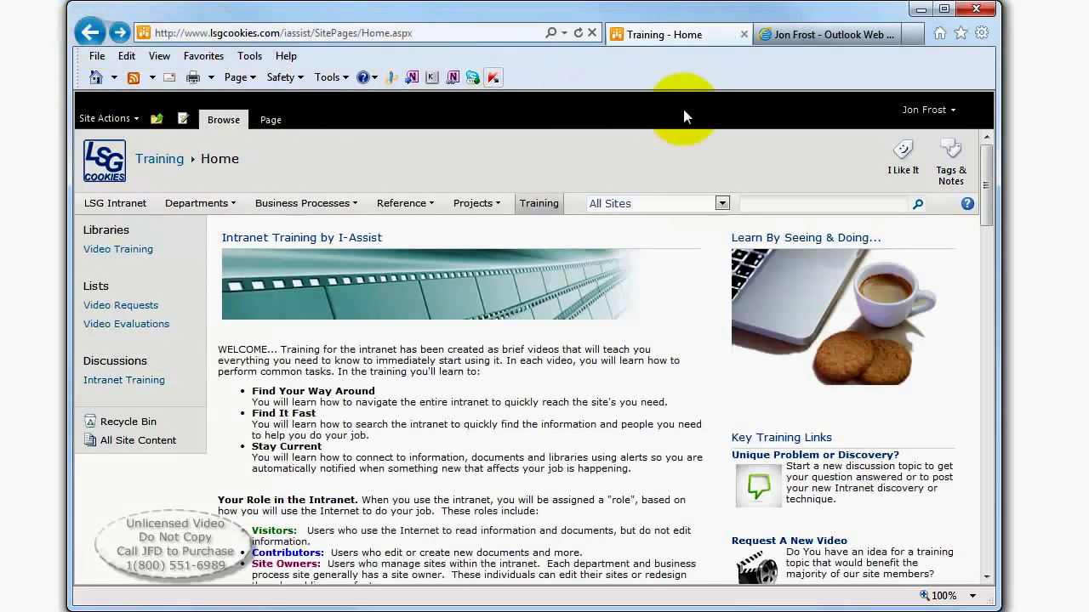
pyautogui.moveTo(985, 194); pyautogui.dragTo(1000, 245)
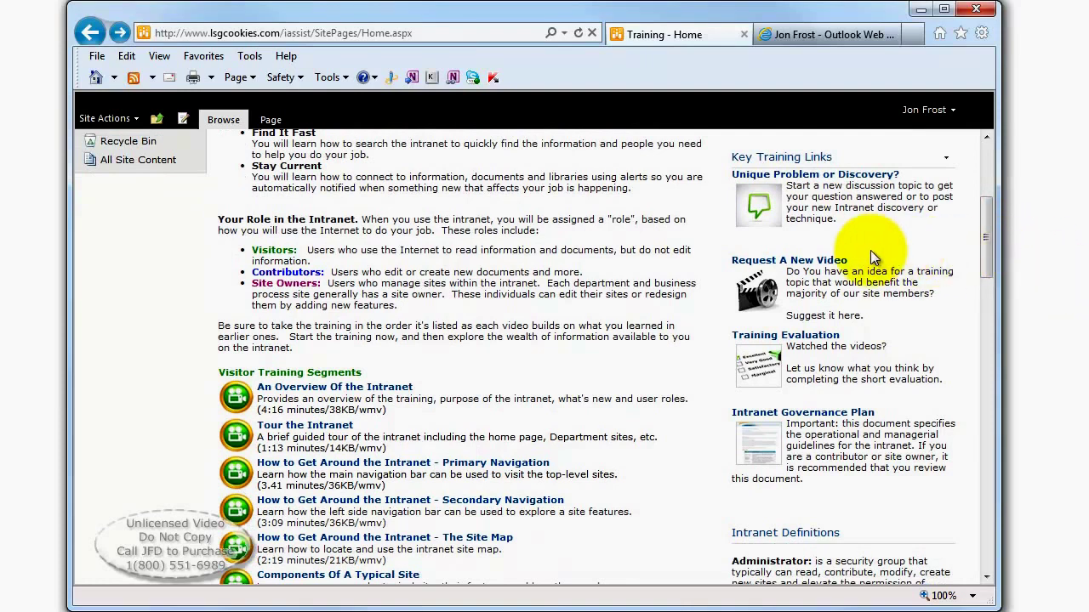
pyautogui.click(818, 265)
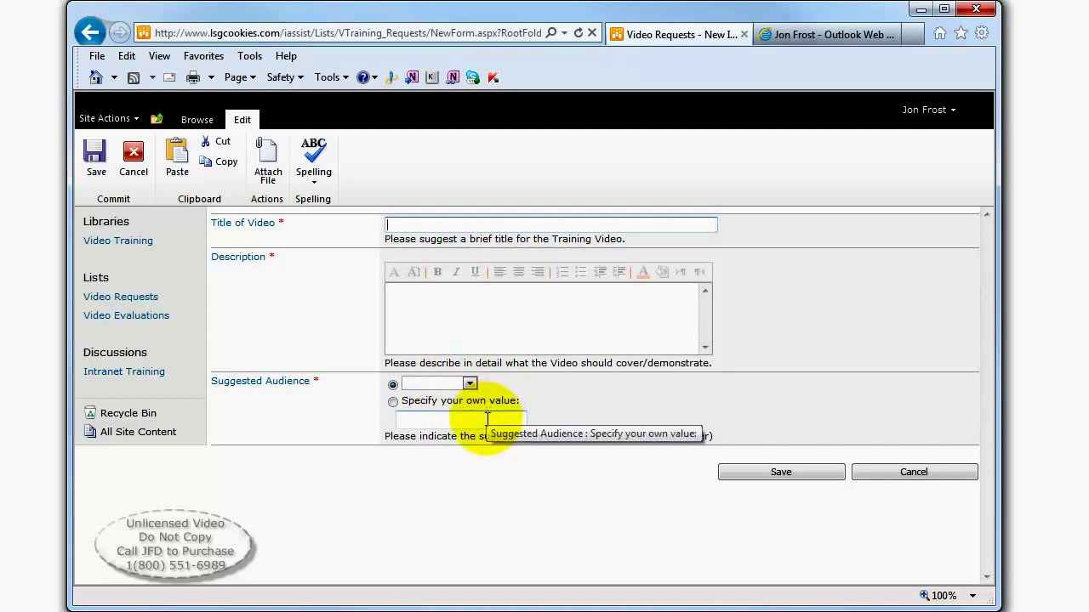
pyautogui.click(92, 34)
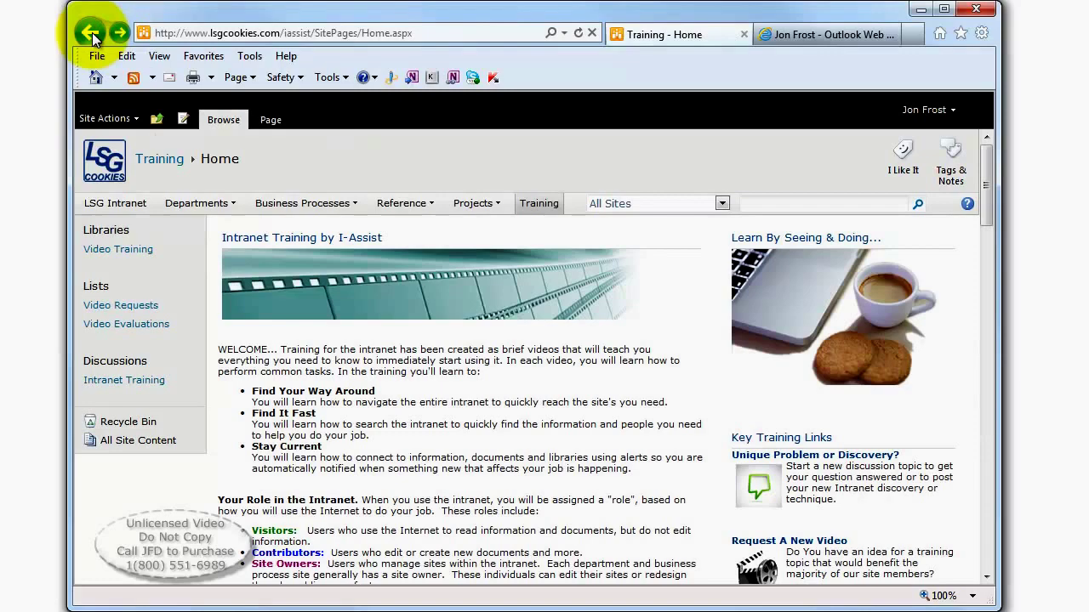
pyautogui.moveTo(989, 175); pyautogui.dragTo(1003, 228)
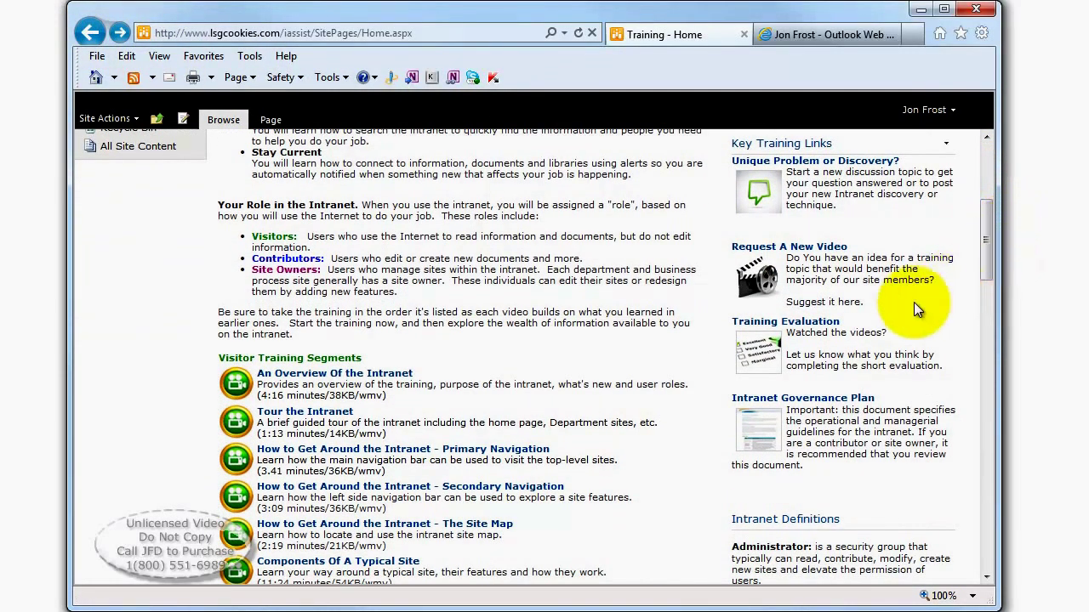
pyautogui.click(793, 328)
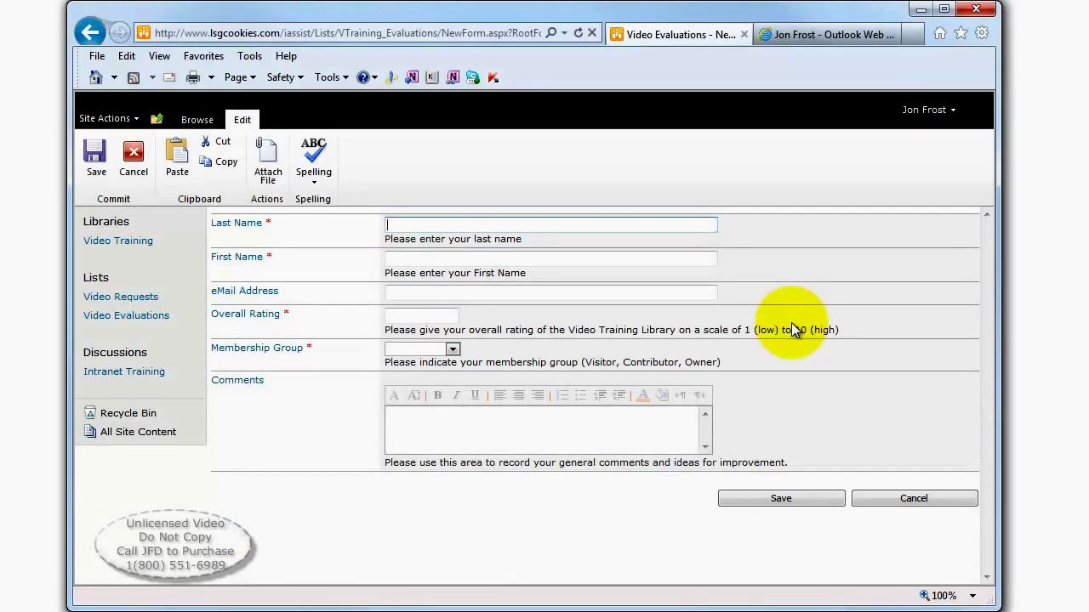
pyautogui.click(89, 32)
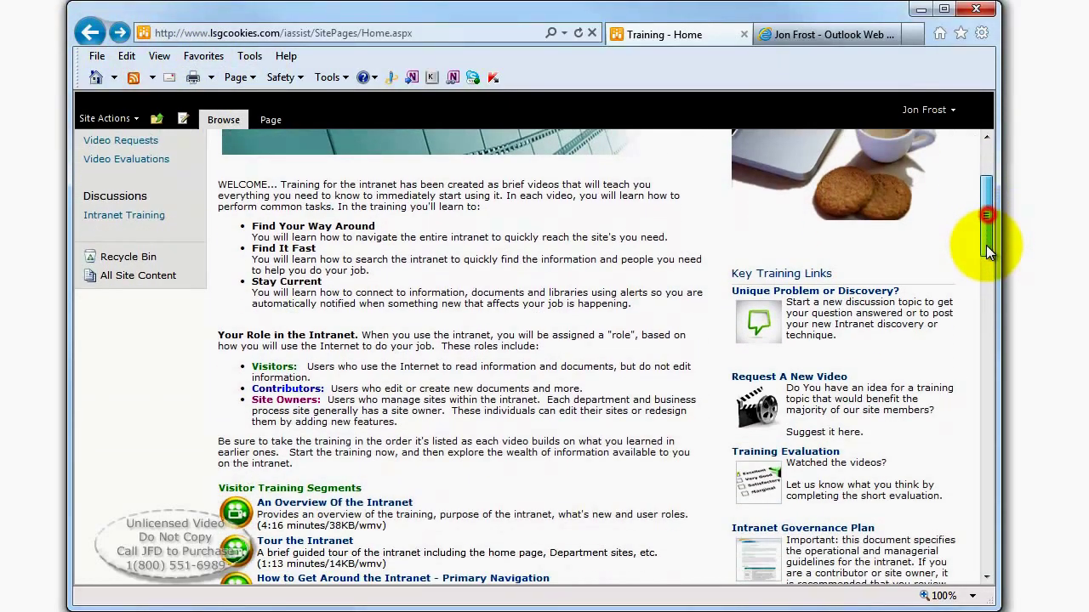
# Step: Scroll through the Intranet Definitions, then go back to the LSG Intranet home page
pyautogui.moveTo(989, 219); pyautogui.dragTo(989, 275)
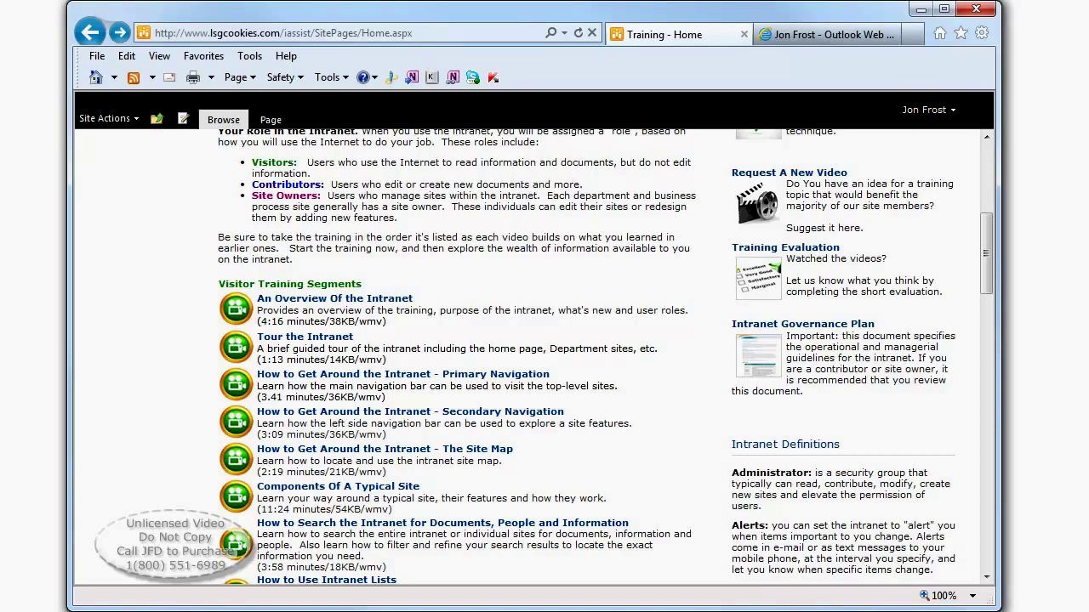
pyautogui.moveTo(984, 274); pyautogui.dragTo(990, 328)
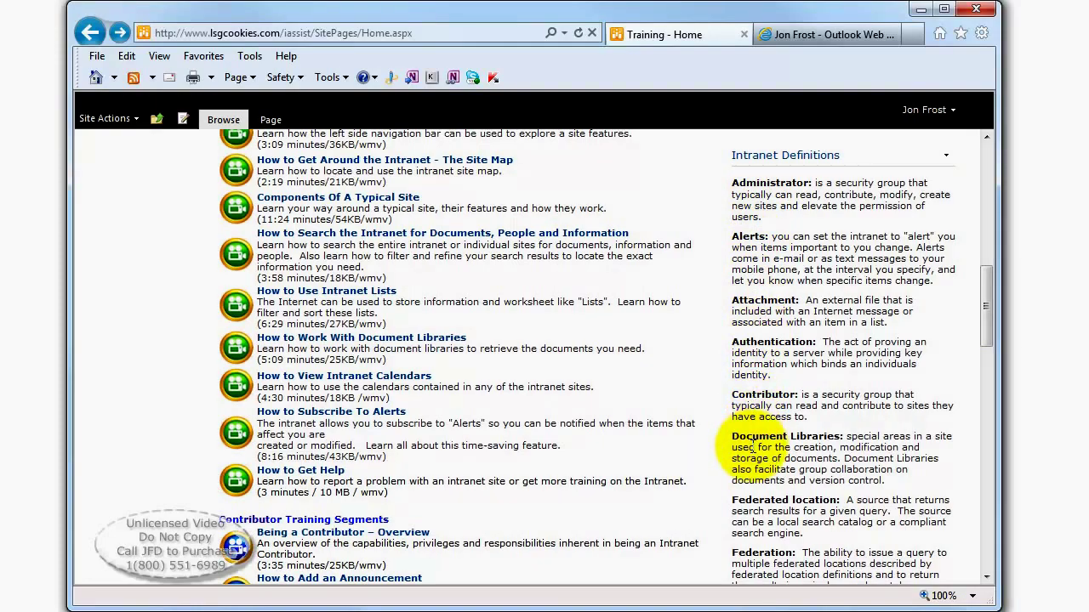
pyautogui.click(984, 316)
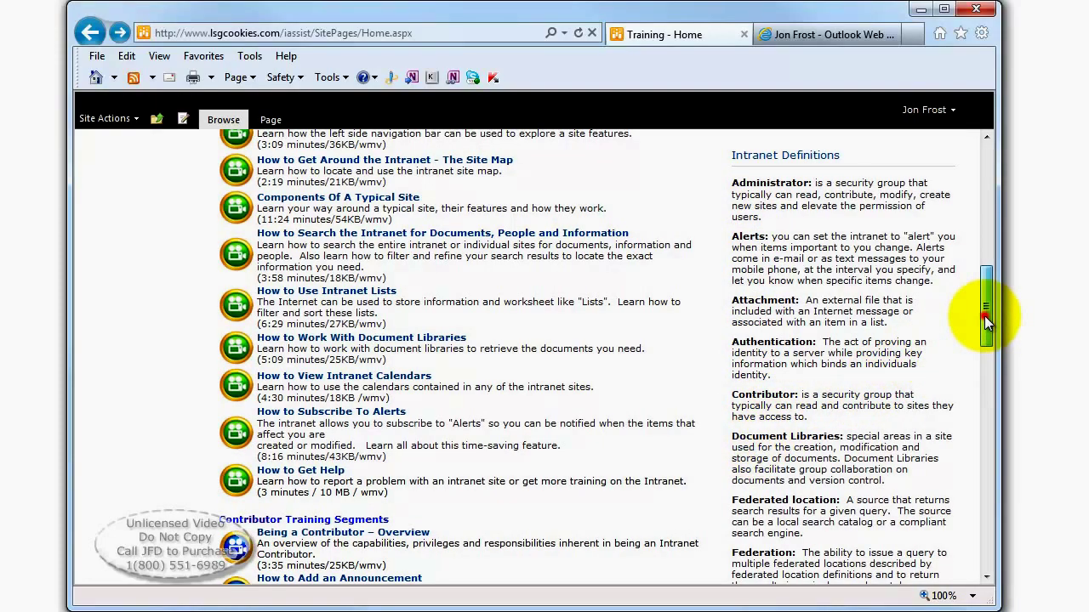
pyautogui.moveTo(984, 317)
pyautogui.mouseDown()
pyautogui.moveTo(987, 425)
pyautogui.moveTo(981, 187)
pyautogui.mouseUp()
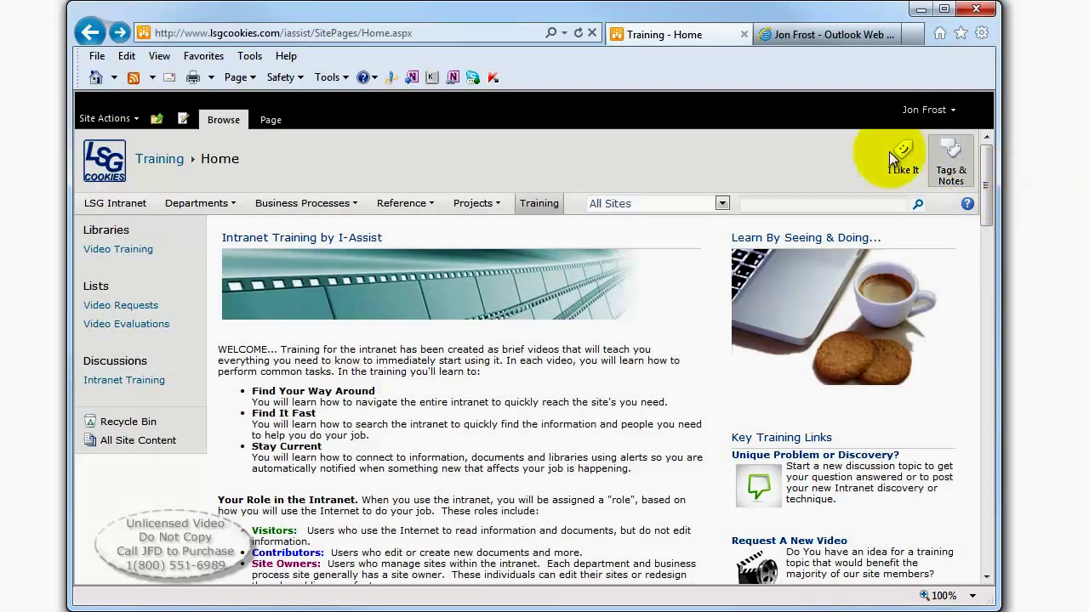
pyautogui.click(124, 205)
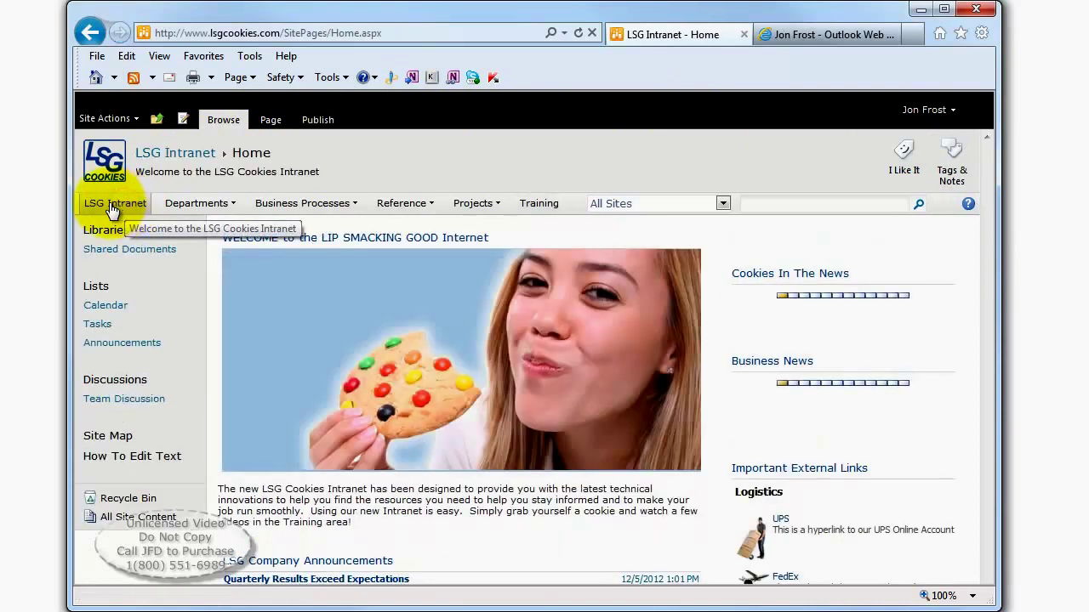